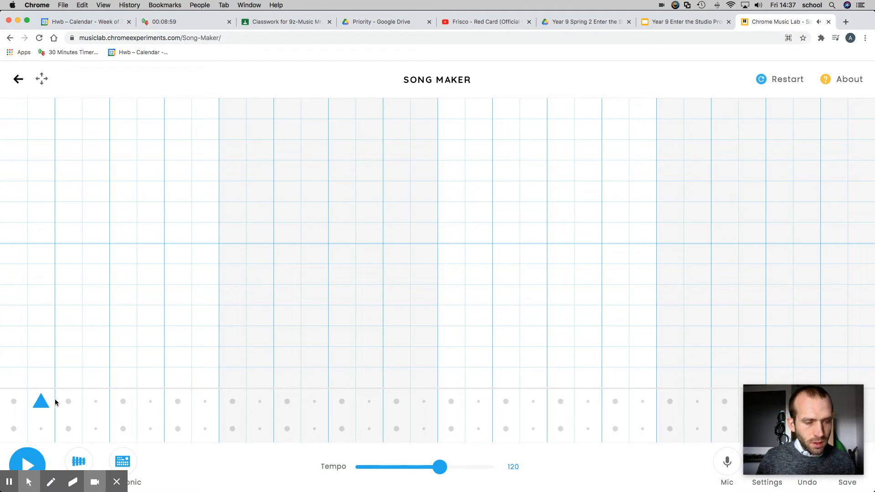
Place circle drum hits on all four beats of bar 1 and a triangle hit on the second half of beat 4.
{"action": "left_click", "coordinate": [14, 429]}
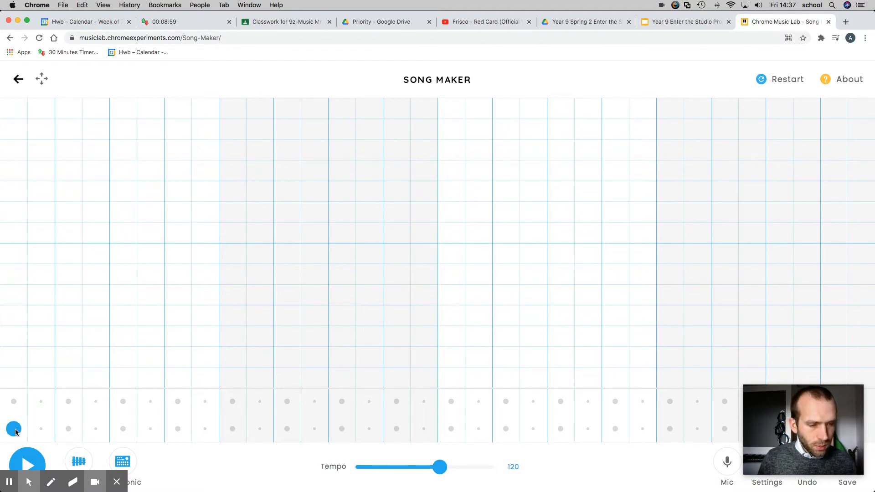
{"action": "left_click", "coordinate": [68, 428]}
{"action": "left_click", "coordinate": [123, 428]}
{"action": "left_click", "coordinate": [178, 428]}
{"action": "left_click", "coordinate": [205, 401]}
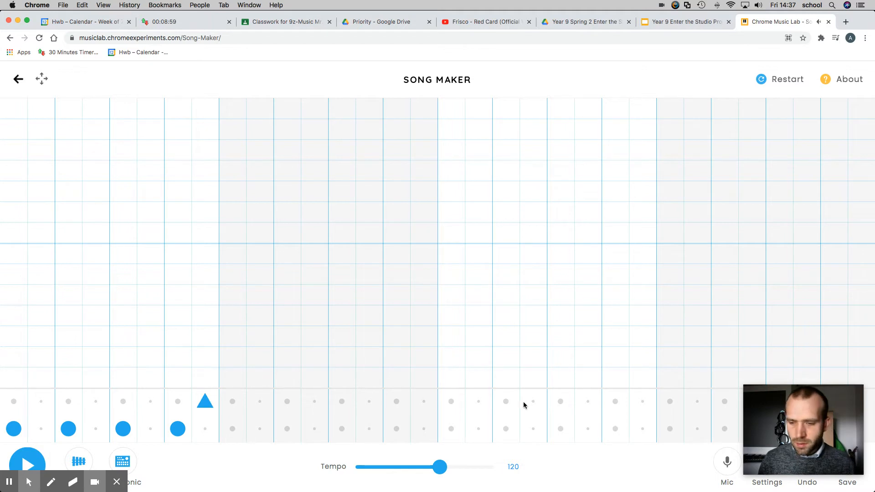
Set the song length to 16 bars in the settings.
{"action": "left_click_drag", "start_coordinate": [799, 401], "coordinate": [794, 328]}
{"action": "left_click", "coordinate": [769, 461]}
{"action": "left_click", "coordinate": [768, 461]}
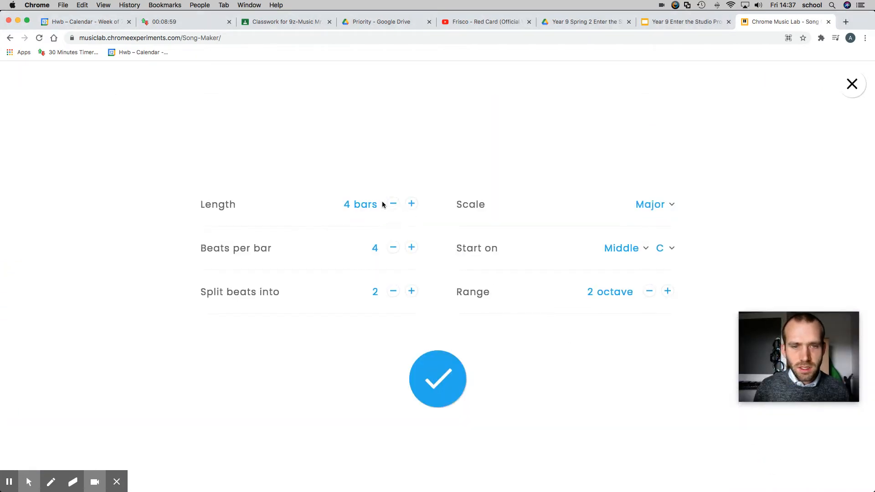
{"action": "left_click", "coordinate": [412, 203]}
{"action": "left_click", "coordinate": [412, 206]}
{"action": "left_click", "coordinate": [414, 208]}
{"action": "left_click", "coordinate": [414, 208]}
{"action": "left_click", "coordinate": [414, 207]}
{"action": "left_click", "coordinate": [414, 207]}
{"action": "left_click", "coordinate": [414, 208]}
{"action": "left_click", "coordinate": [414, 207]}
{"action": "left_click", "coordinate": [414, 207]}
{"action": "left_click", "coordinate": [414, 208]}
{"action": "left_click", "coordinate": [414, 207]}
{"action": "left_click", "coordinate": [414, 207]}
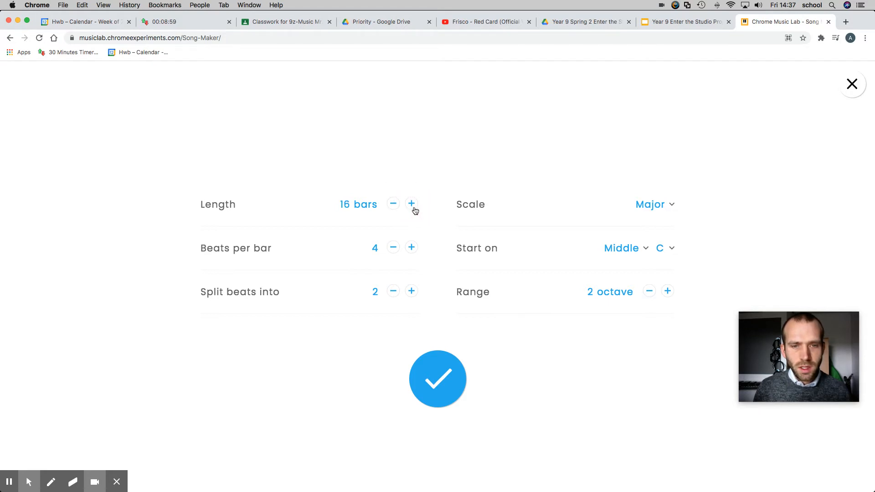
Set the scale to Pentatonic, split beats into 4, and apply the settings.
{"action": "left_click", "coordinate": [660, 206]}
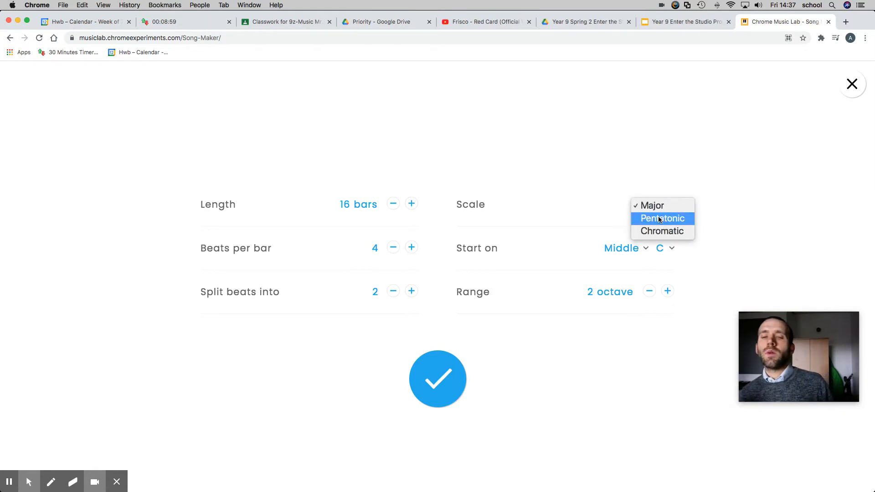
{"action": "left_click", "coordinate": [659, 219]}
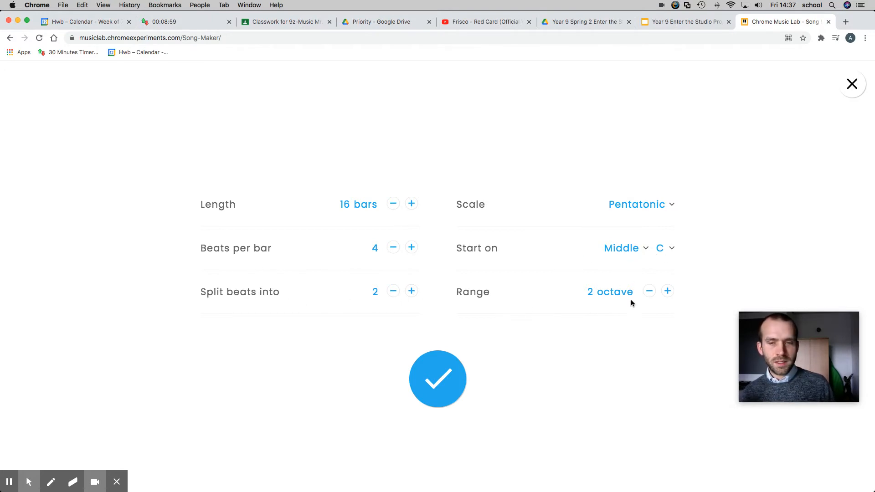
{"action": "left_click", "coordinate": [412, 293]}
{"action": "left_click", "coordinate": [440, 379]}
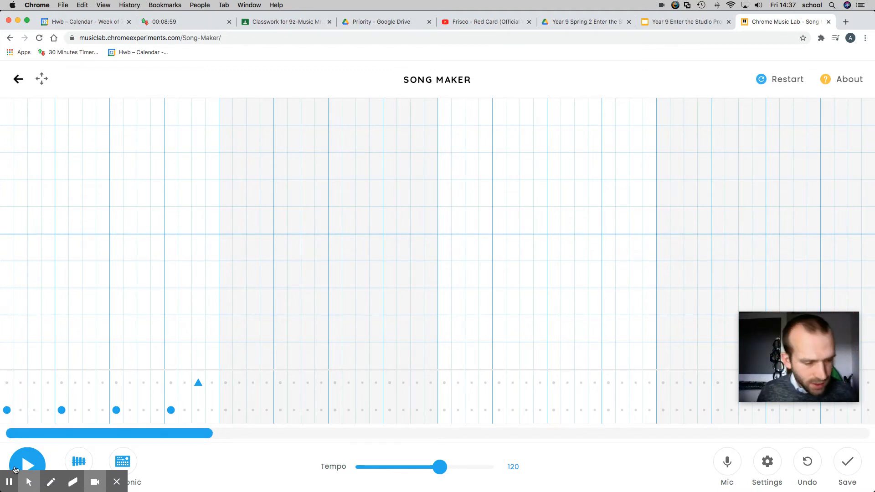
Add circle hits on all four beats of bar 2 and a triangle on its last sixteenth, playing the rhythm back to check it.
{"action": "left_click", "coordinate": [226, 410]}
{"action": "left_click", "coordinate": [280, 410]}
{"action": "left_click", "coordinate": [333, 411]}
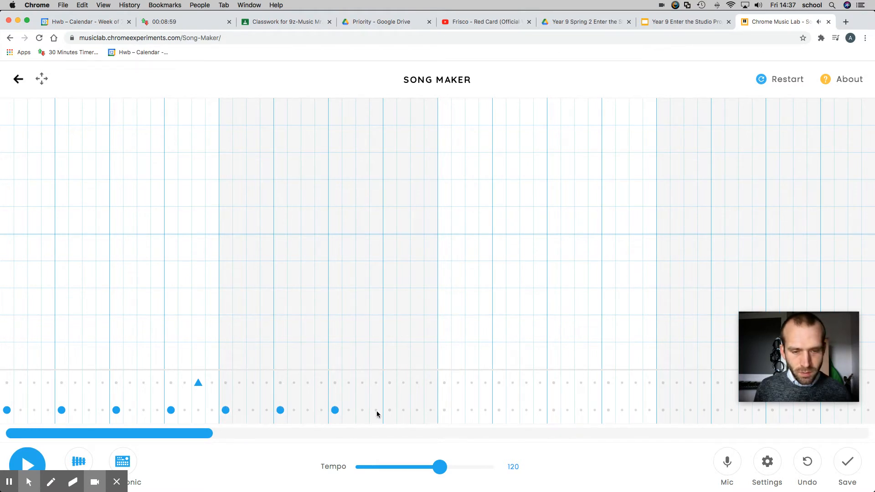
{"action": "left_click", "coordinate": [387, 411]}
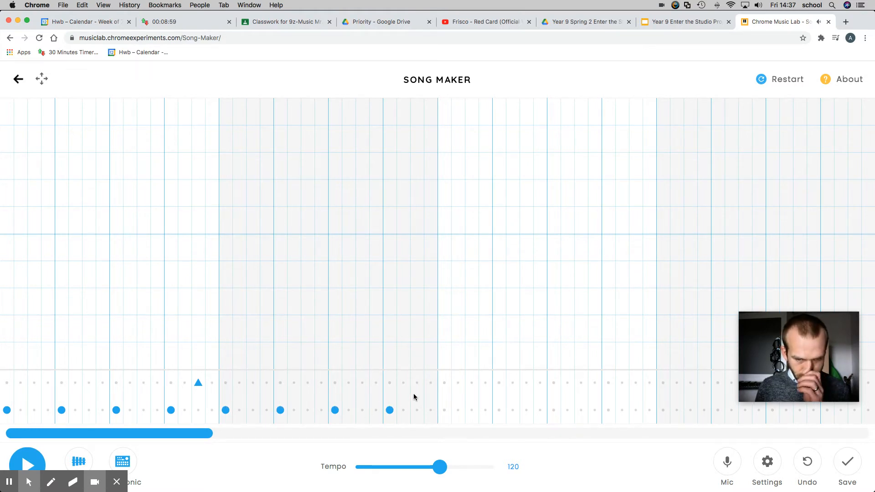
{"action": "left_click", "coordinate": [30, 459]}
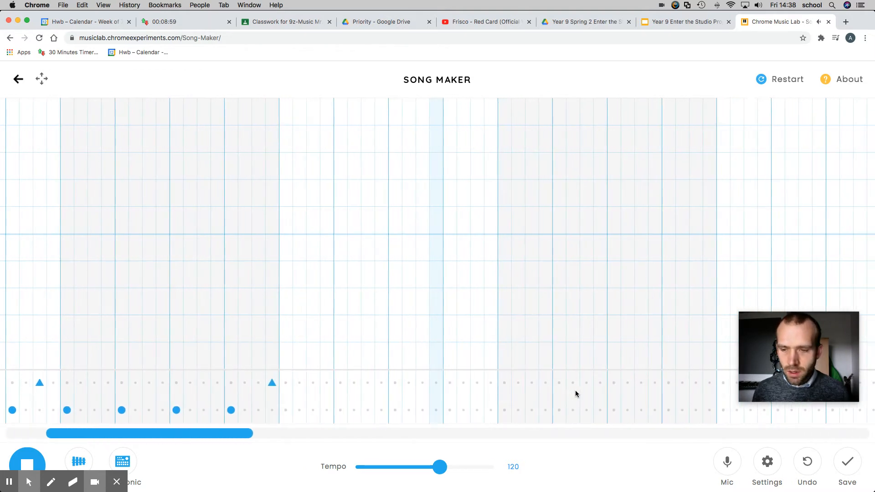
{"action": "key", "text": "space"}
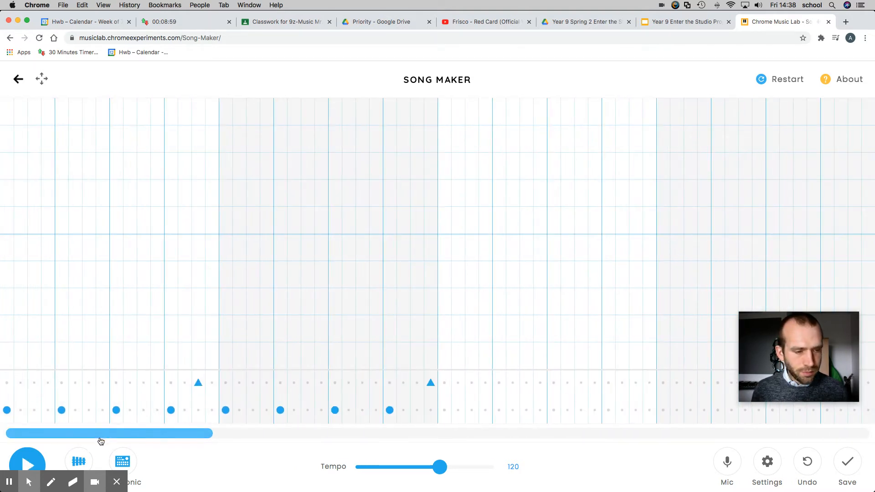
Fill bar 3 with circle hits on all four beats and a triangle hit on its last sixteenth.
{"action": "left_click", "coordinate": [445, 410]}
{"action": "left_click", "coordinate": [499, 411]}
{"action": "left_click", "coordinate": [513, 410]}
{"action": "left_click", "coordinate": [568, 410]}
{"action": "left_click", "coordinate": [513, 410]}
{"action": "left_click", "coordinate": [567, 410]}
{"action": "left_click", "coordinate": [554, 410]}
{"action": "scroll", "coordinate": [360, 392], "scroll_direction": "right", "scroll_amount": 2}
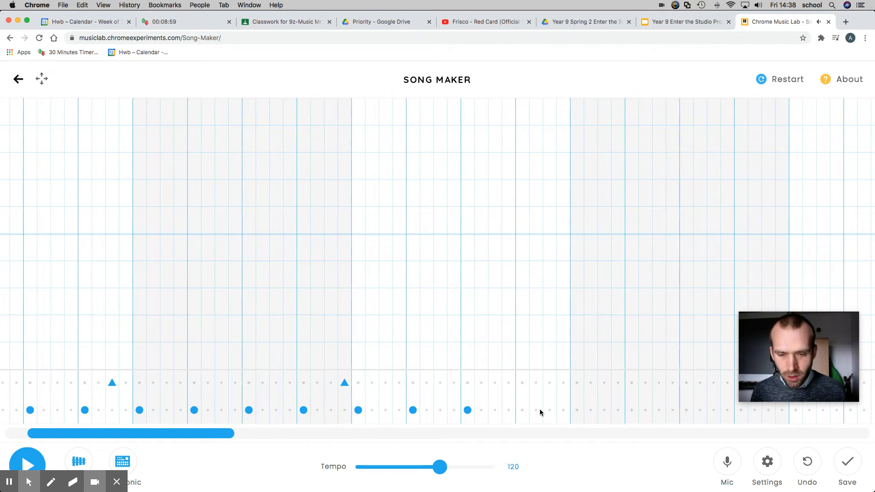
{"action": "left_click", "coordinate": [522, 410]}
{"action": "left_click", "coordinate": [563, 383]}
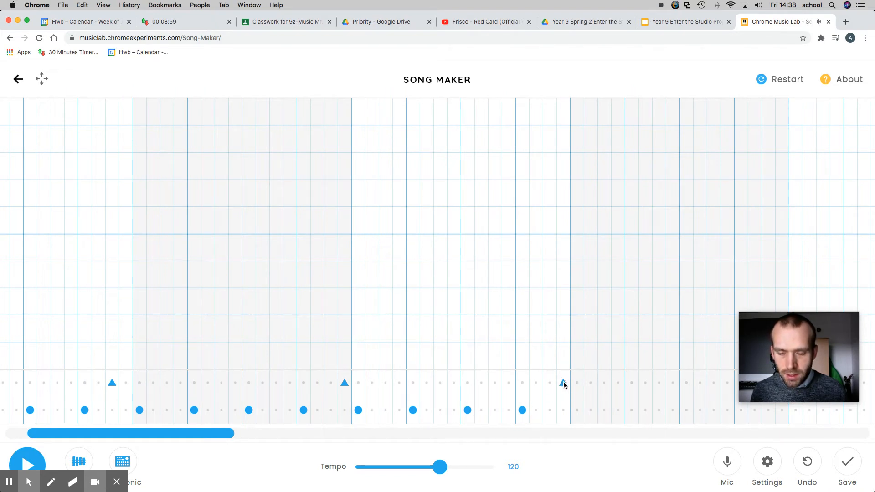
Fill bar 4 with circles on all four beats and triangles on the second and fourth sixteenths of beat 3 and last sixteenth of beat 4.
{"action": "scroll", "coordinate": [595, 394], "scroll_direction": "right", "scroll_amount": 2}
{"action": "scroll", "coordinate": [524, 399], "scroll_direction": "right", "scroll_amount": 2}
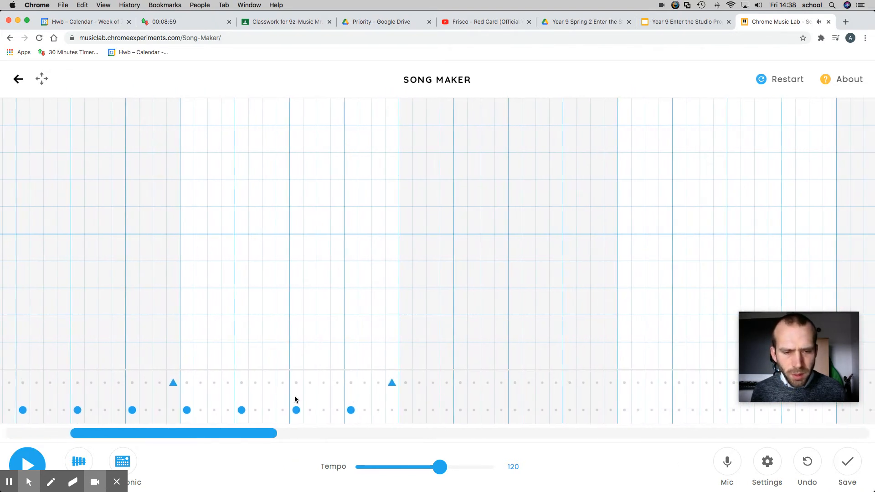
{"action": "scroll", "coordinate": [332, 412], "scroll_direction": "left", "scroll_amount": 6}
{"action": "scroll", "coordinate": [534, 405], "scroll_direction": "right", "scroll_amount": 6}
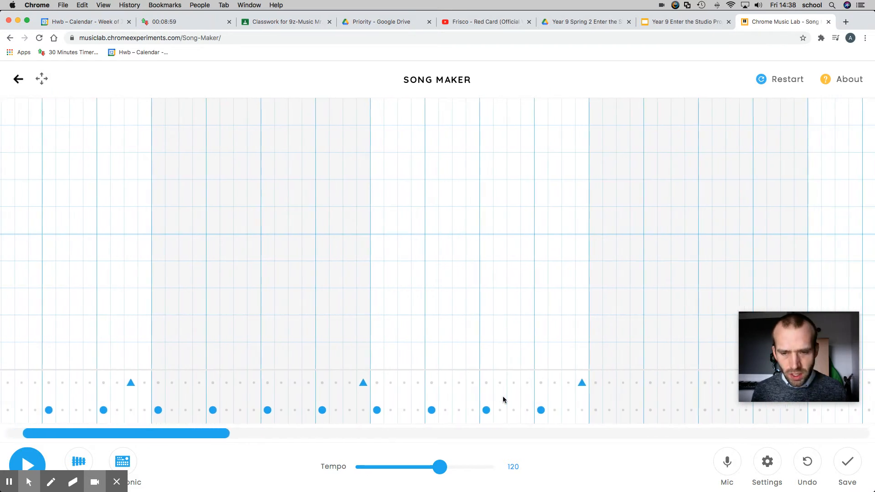
{"action": "scroll", "coordinate": [497, 397], "scroll_direction": "right", "scroll_amount": 8}
{"action": "scroll", "coordinate": [496, 396], "scroll_direction": "left", "scroll_amount": 5}
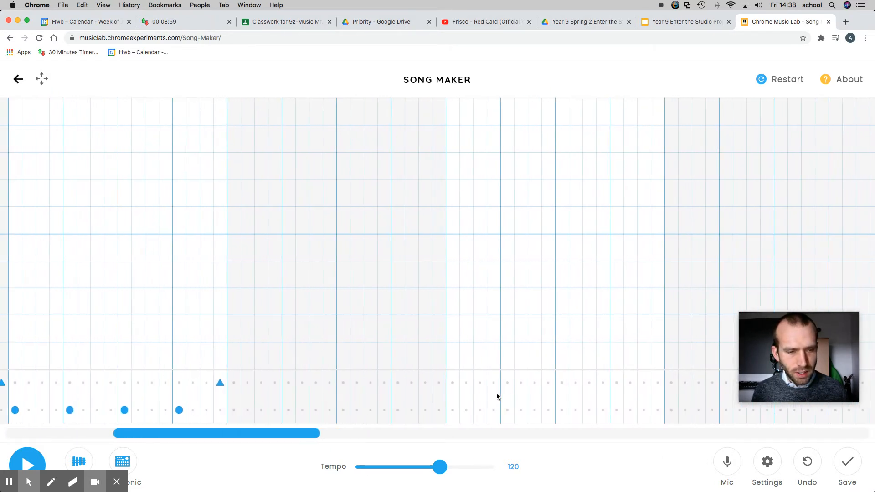
{"action": "left_click", "coordinate": [239, 410]}
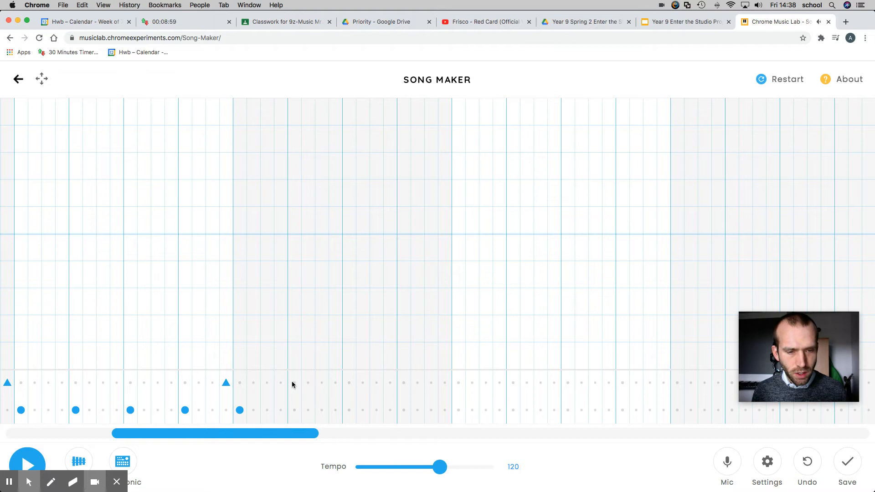
{"action": "left_click", "coordinate": [349, 410]}
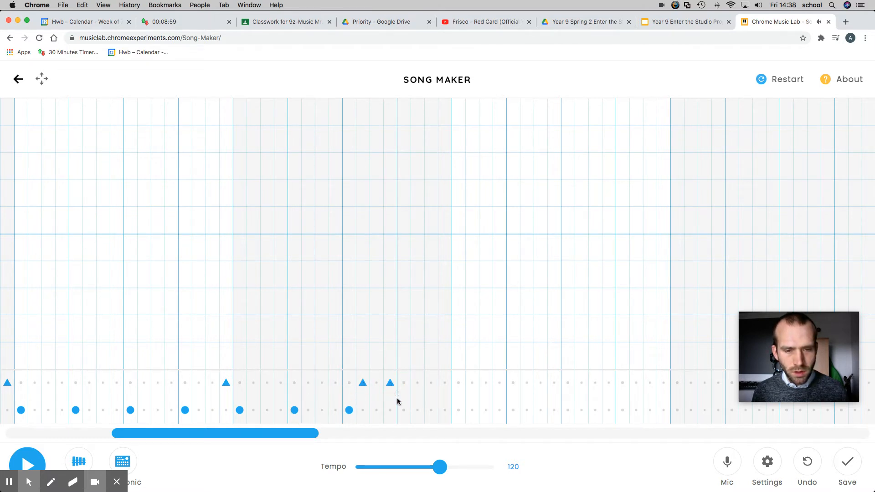
{"action": "left_click", "coordinate": [446, 383]}
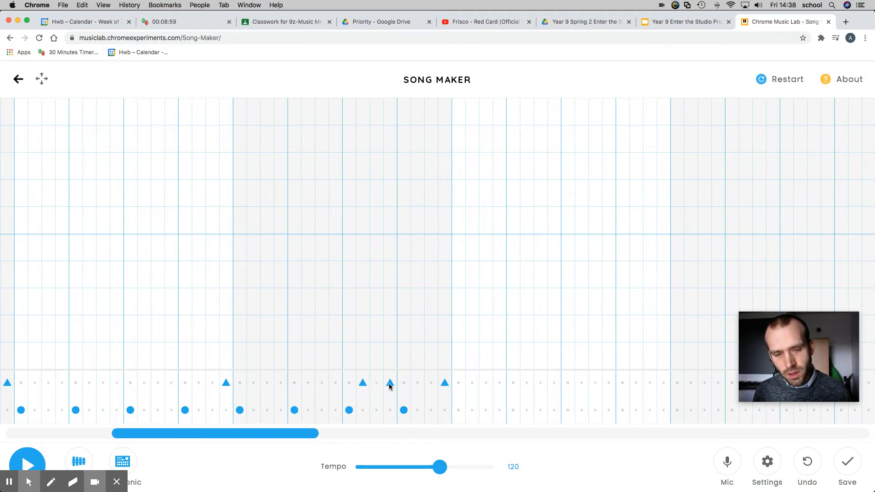
Remove the two triangle hits in beat 3 of bar 4 and place them again in the same positions.
{"action": "mouse_move", "coordinate": [363, 384]}
{"action": "left_mouse_down"}
{"action": "mouse_move", "coordinate": [346, 386]}
{"action": "mouse_move", "coordinate": [390, 387]}
{"action": "left_mouse_up"}
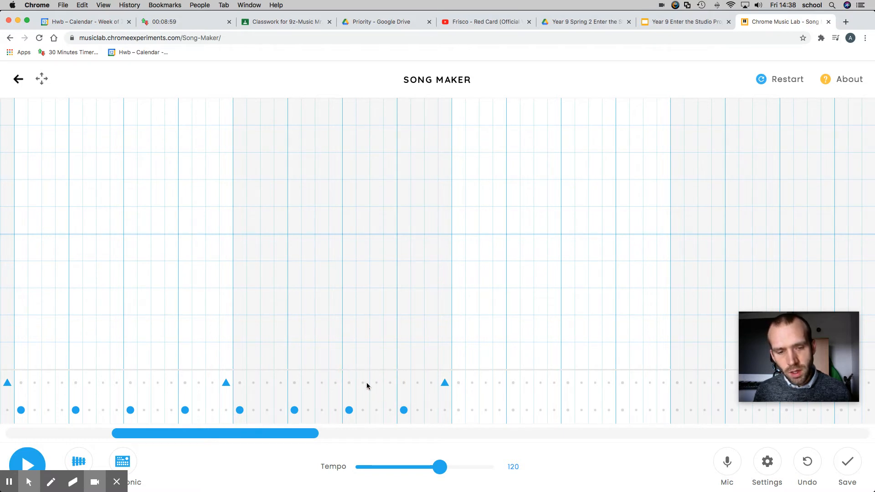
{"action": "left_click", "coordinate": [363, 384]}
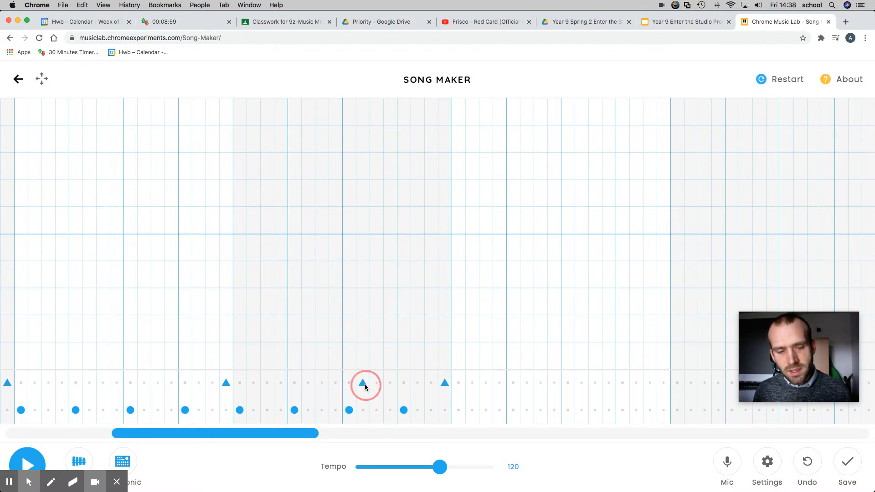
{"action": "left_click", "coordinate": [392, 385]}
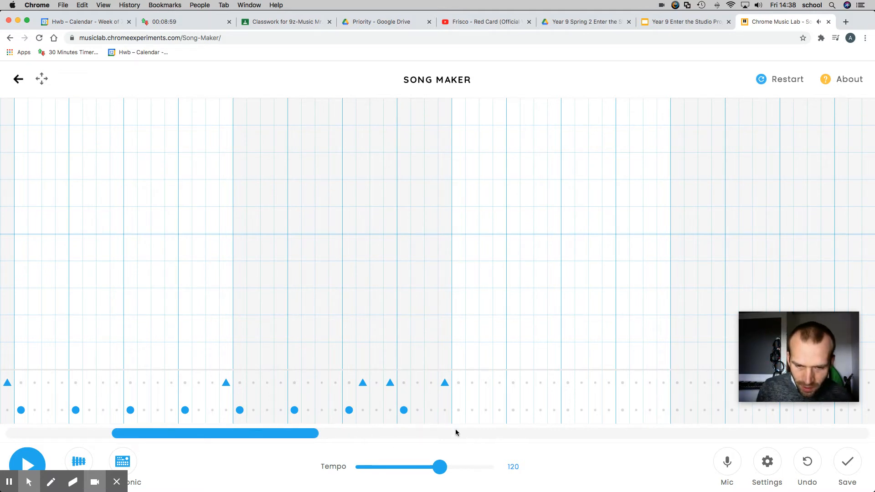
Move the last triangle hit of bar 4 one sixteenth earlier, onto the third sixteenth of beat 4.
{"action": "scroll", "coordinate": [367, 414], "scroll_direction": "left", "scroll_amount": 2}
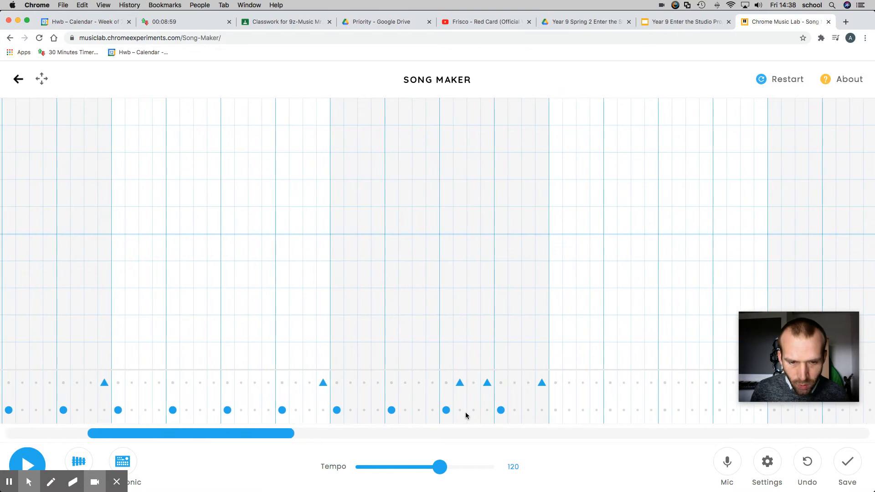
{"action": "scroll", "coordinate": [463, 414], "scroll_direction": "right", "scroll_amount": 4}
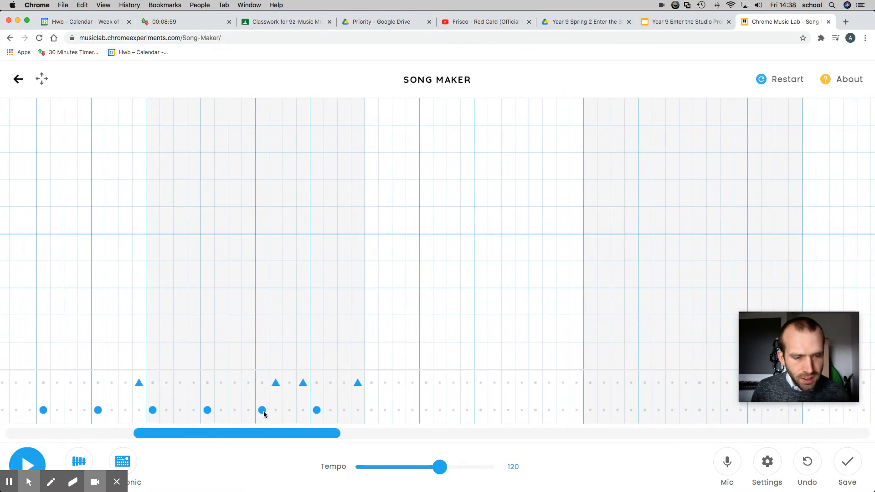
{"action": "left_click", "coordinate": [357, 383]}
{"action": "left_click", "coordinate": [344, 383]}
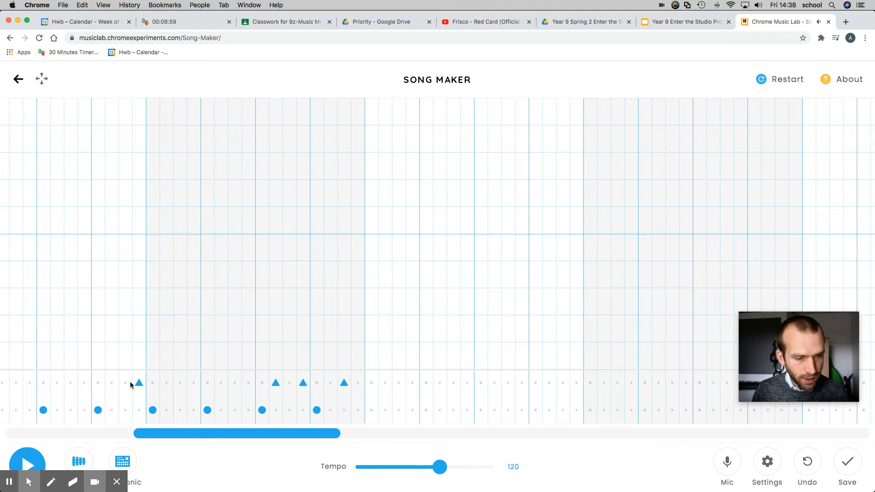
Fill bar 5 with circles on all beats and triangles on beat 2's third and fourth, beat 3's fourth and beat 4's third sixteenths.
{"action": "left_click", "coordinate": [371, 411]}
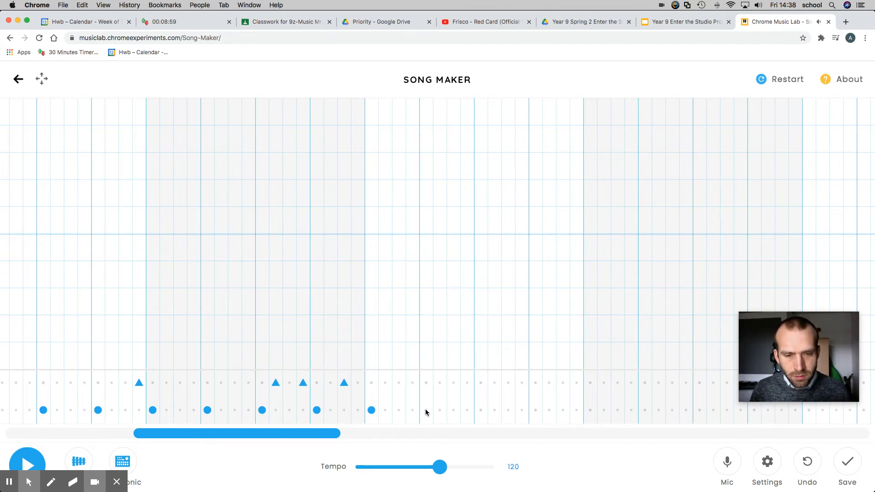
{"action": "left_click", "coordinate": [412, 384]}
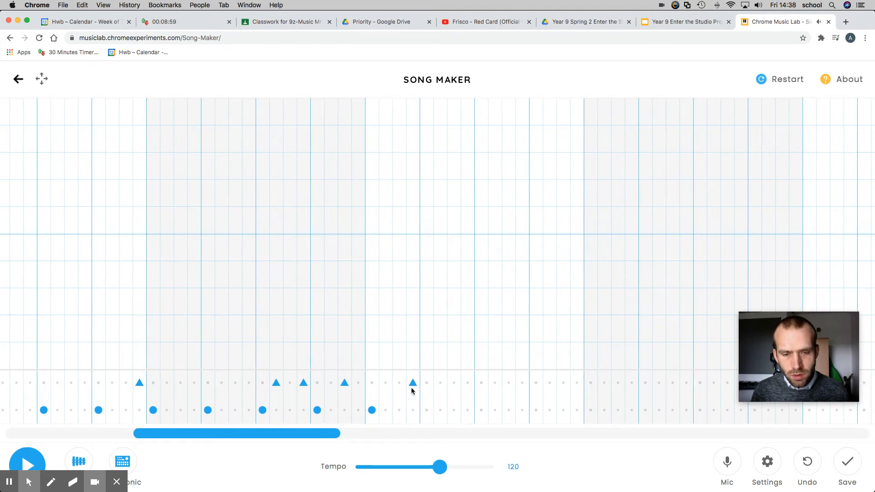
{"action": "left_click", "coordinate": [412, 384]}
{"action": "scroll", "coordinate": [416, 409], "scroll_direction": "right", "scroll_amount": 1}
{"action": "left_click", "coordinate": [426, 410]}
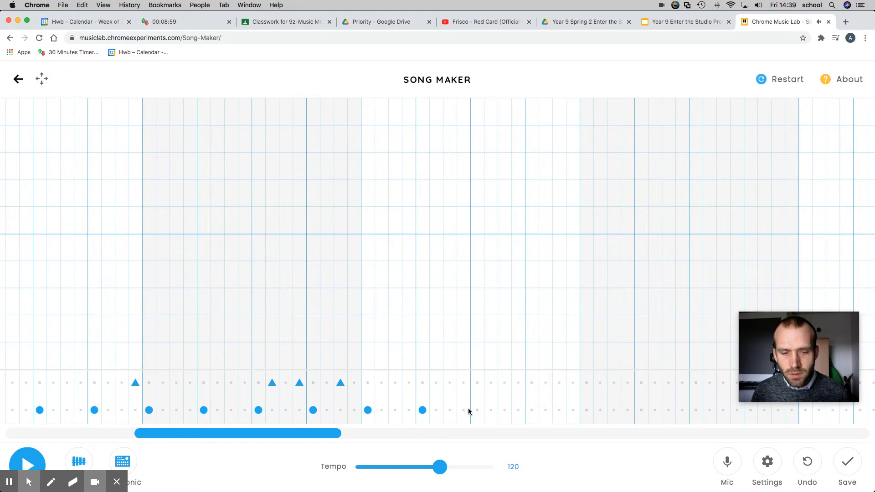
{"action": "left_click", "coordinate": [450, 383]}
{"action": "left_click", "coordinate": [464, 383]}
{"action": "left_click", "coordinate": [477, 410]}
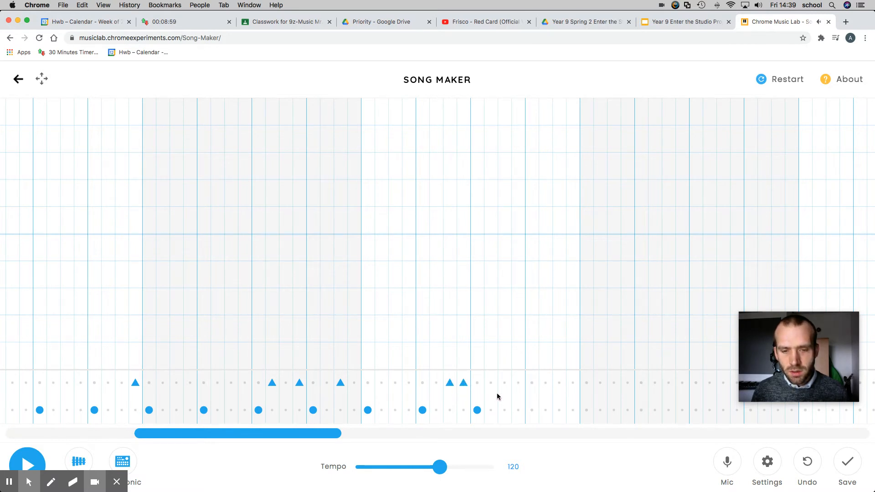
{"action": "left_click", "coordinate": [531, 410]}
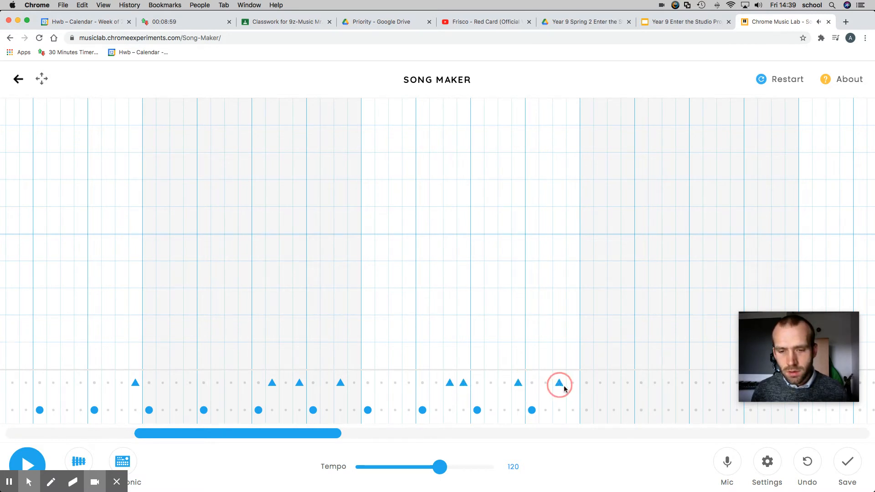
Fill bar 6 with circles on all four beats and triangles on beat 3's second and fourth sixteenths and beat 4's third sixteenth.
{"action": "scroll", "coordinate": [589, 396], "scroll_direction": "right", "scroll_amount": 5}
{"action": "scroll", "coordinate": [386, 383], "scroll_direction": "right", "scroll_amount": 8}
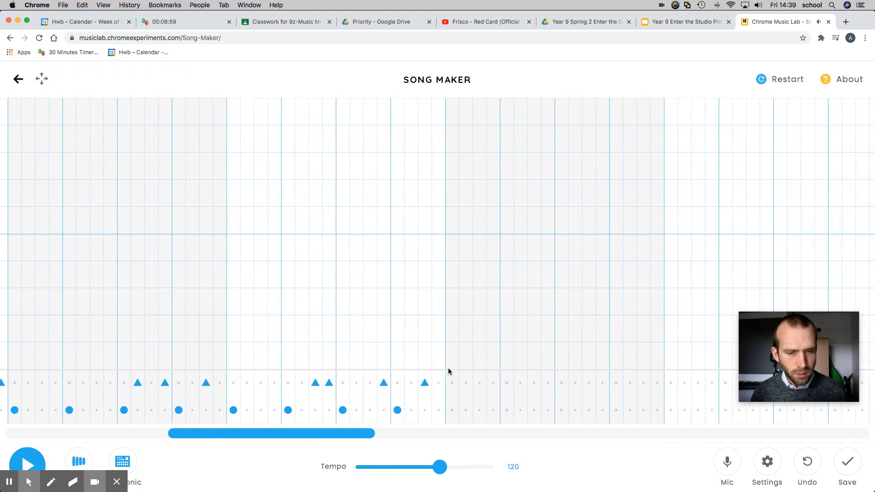
{"action": "left_click", "coordinate": [386, 410]}
{"action": "left_click", "coordinate": [441, 412]}
{"action": "left_click", "coordinate": [495, 410]}
{"action": "left_click", "coordinate": [509, 383]}
{"action": "left_click", "coordinate": [536, 383]}
{"action": "left_click", "coordinate": [551, 411]}
{"action": "left_click", "coordinate": [577, 383]}
Fill bar 7 with circles on all four beats and triangles on beat 3's third and fourth sixteenths and beat 4's third sixteenth.
{"action": "scroll", "coordinate": [567, 384], "scroll_direction": "right", "scroll_amount": 5}
{"action": "left_click", "coordinate": [440, 411]}
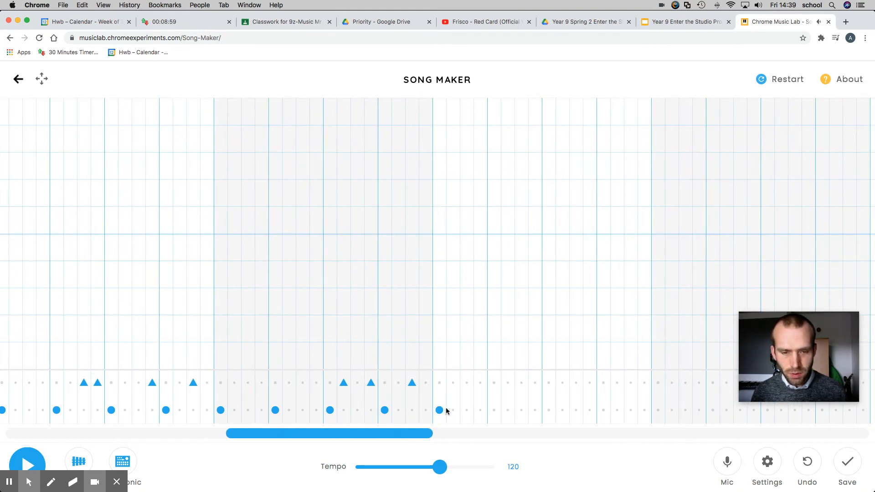
{"action": "left_click", "coordinate": [494, 411]}
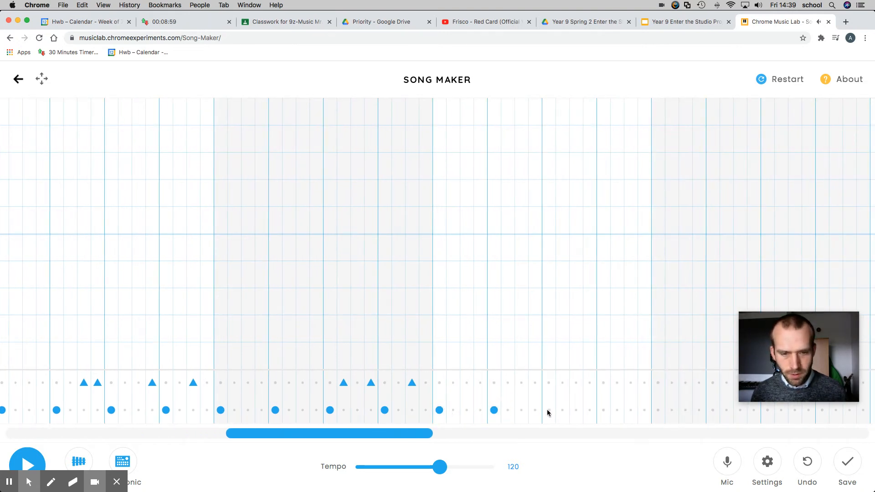
{"action": "left_click", "coordinate": [549, 411]}
{"action": "left_click", "coordinate": [577, 383]}
{"action": "left_click", "coordinate": [590, 383]}
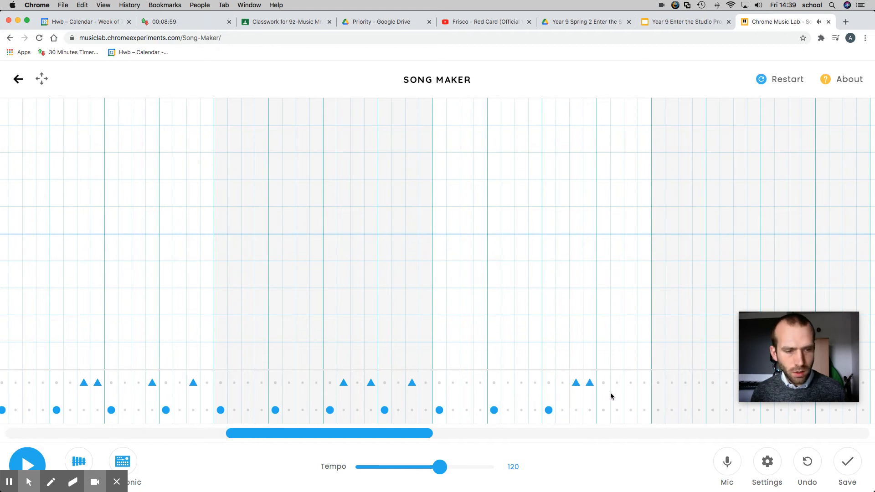
{"action": "left_click", "coordinate": [604, 410]}
{"action": "left_click", "coordinate": [630, 383]}
{"action": "scroll", "coordinate": [627, 384], "scroll_direction": "right", "scroll_amount": 12}
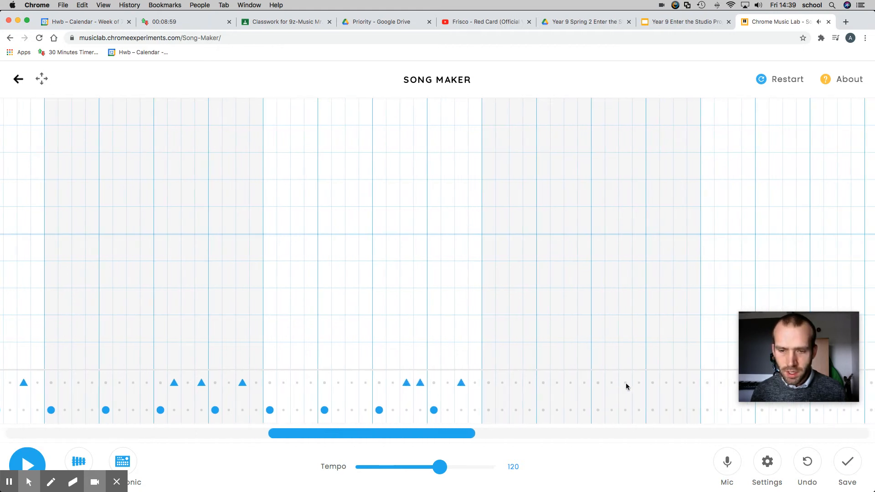
Place circles on beats 1 to 3 of bar 8, with triangles on beat 1's third and beat 2's third and fourth sixteenths.
{"action": "scroll", "coordinate": [623, 387], "scroll_direction": "left", "scroll_amount": 10}
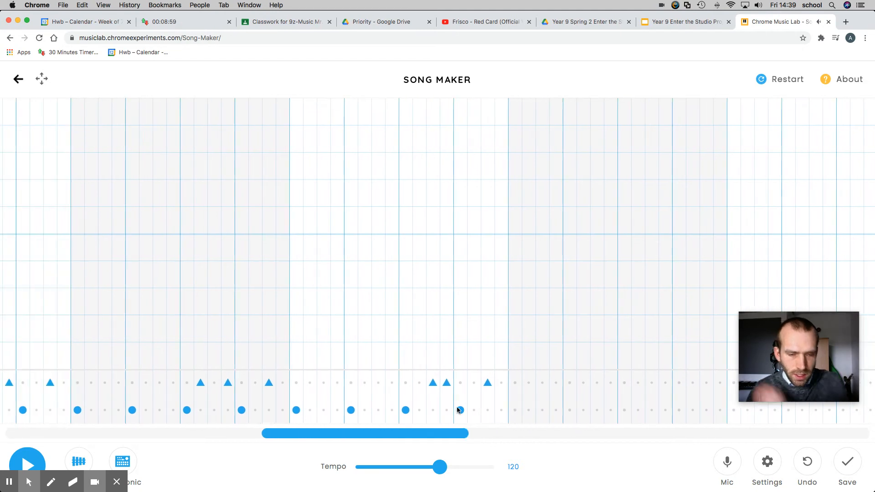
{"action": "scroll", "coordinate": [512, 392], "scroll_direction": "right", "scroll_amount": 9}
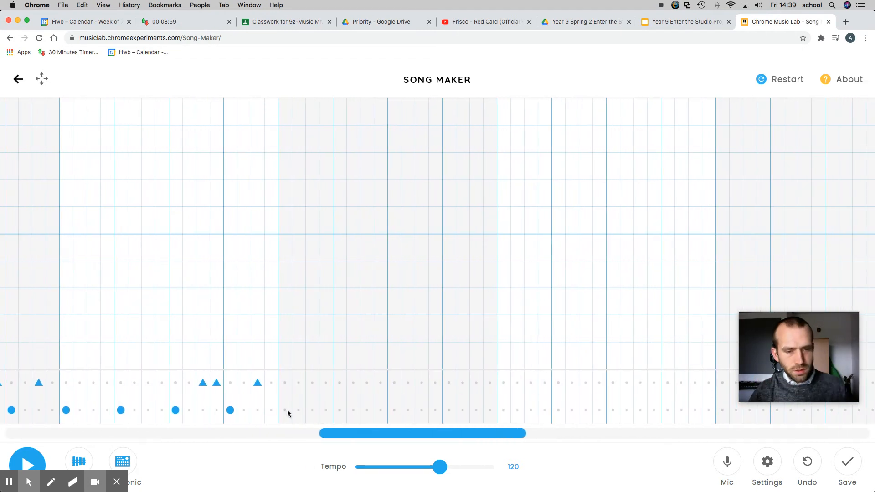
{"action": "left_click", "coordinate": [297, 382]}
{"action": "scroll", "coordinate": [304, 385], "scroll_direction": "right", "scroll_amount": 1}
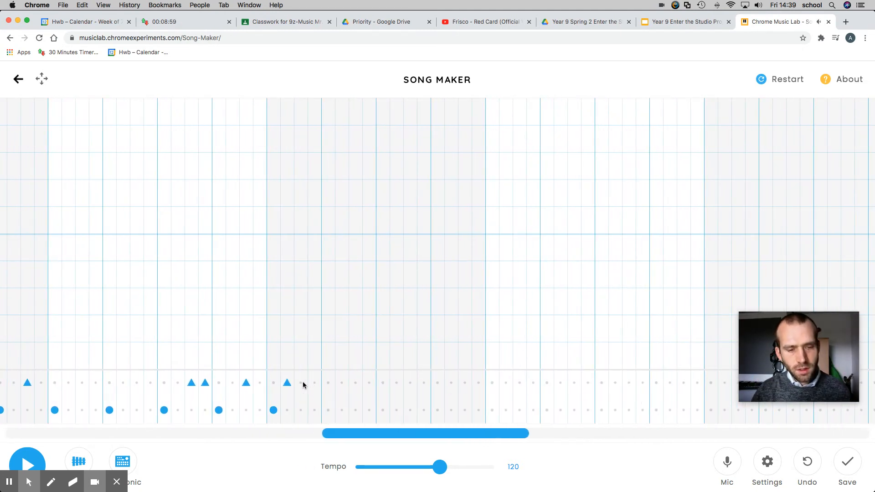
{"action": "left_click", "coordinate": [293, 383]}
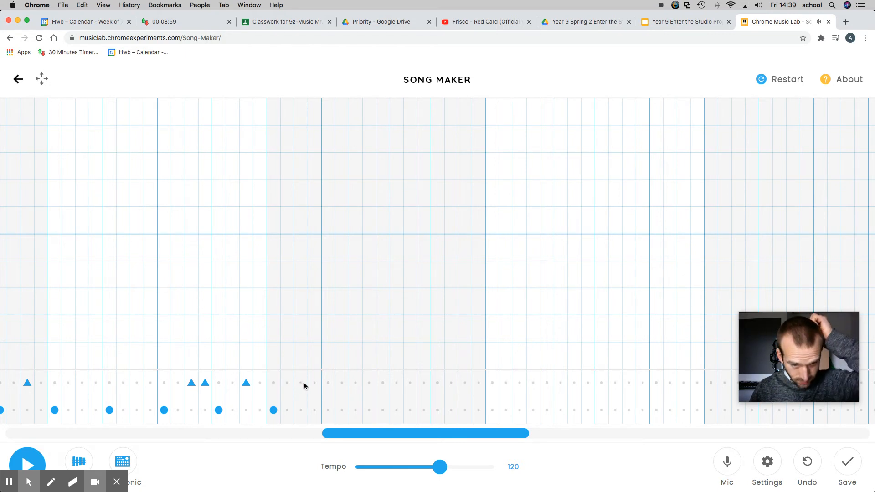
{"action": "left_click", "coordinate": [303, 383]}
{"action": "left_click", "coordinate": [327, 410]}
{"action": "left_click", "coordinate": [355, 383]}
{"action": "left_click", "coordinate": [369, 382]}
{"action": "left_click", "coordinate": [384, 410]}
Add a triangle on the second sixteenth of bar 8's beat 3 and circles on its third and fourth sixteenths.
{"action": "scroll", "coordinate": [405, 386], "scroll_direction": "right", "scroll_amount": 2}
{"action": "left_click", "coordinate": [401, 383]}
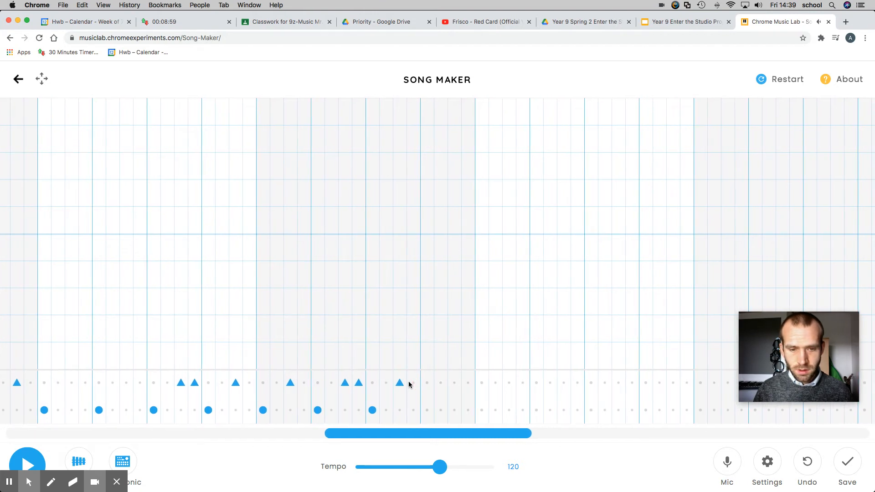
{"action": "left_click", "coordinate": [401, 389]}
{"action": "left_click", "coordinate": [400, 411]}
{"action": "left_click", "coordinate": [387, 383]}
{"action": "left_click", "coordinate": [413, 410]}
Fill beat 4 of bar 8 with circles on the first, third and fourth sixteenths and a triangle on the third.
{"action": "left_click", "coordinate": [427, 409]}
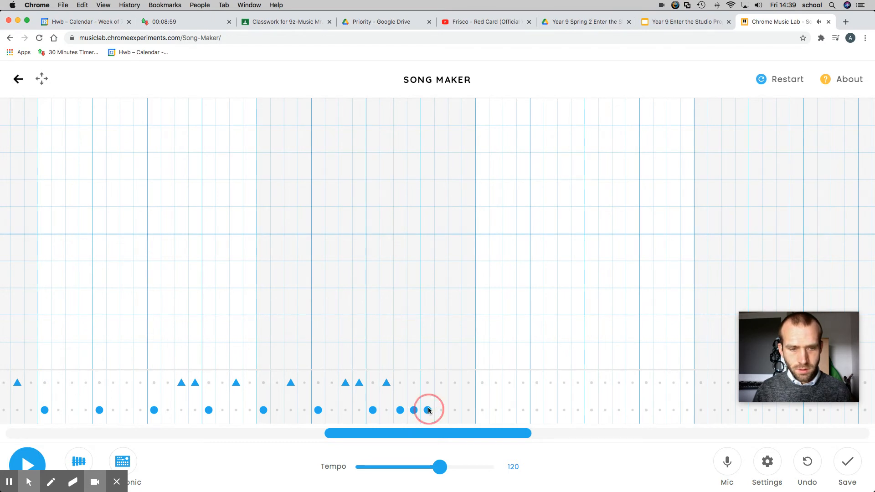
{"action": "left_click", "coordinate": [454, 407]}
{"action": "left_click", "coordinate": [456, 389]}
{"action": "left_click", "coordinate": [469, 410]}
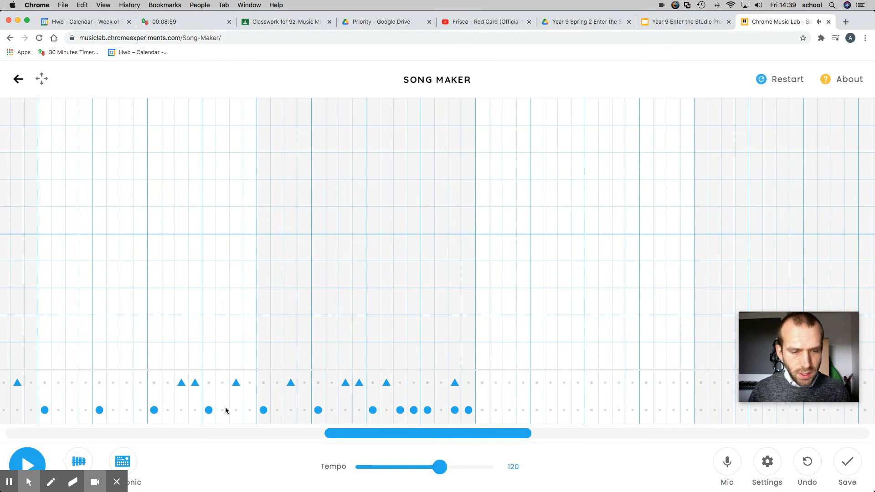
Fill bar 9 with circles on all four beats and triangles on beat 3's third and fourth sixteenths and beat 4's third sixteenth.
{"action": "scroll", "coordinate": [209, 404], "scroll_direction": "left", "scroll_amount": 15}
{"action": "scroll", "coordinate": [146, 402], "scroll_direction": "left", "scroll_amount": 10}
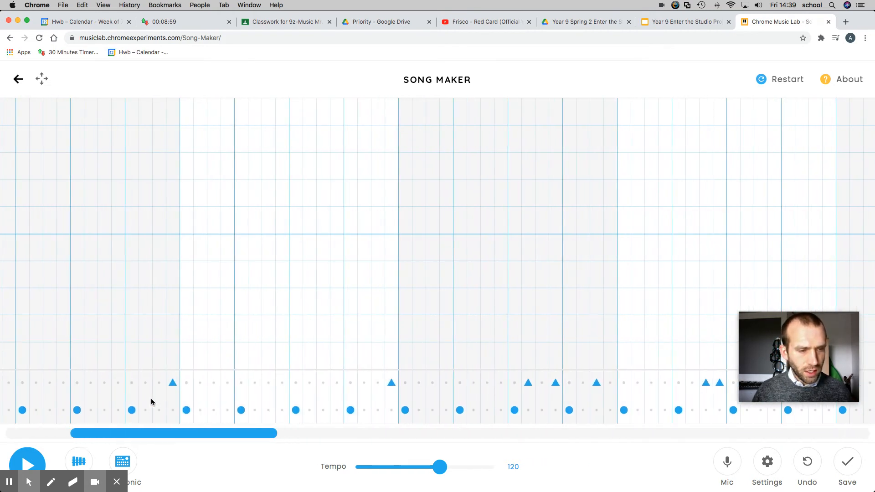
{"action": "scroll", "coordinate": [250, 406], "scroll_direction": "right", "scroll_amount": 15}
{"action": "scroll", "coordinate": [250, 407], "scroll_direction": "right", "scroll_amount": 5}
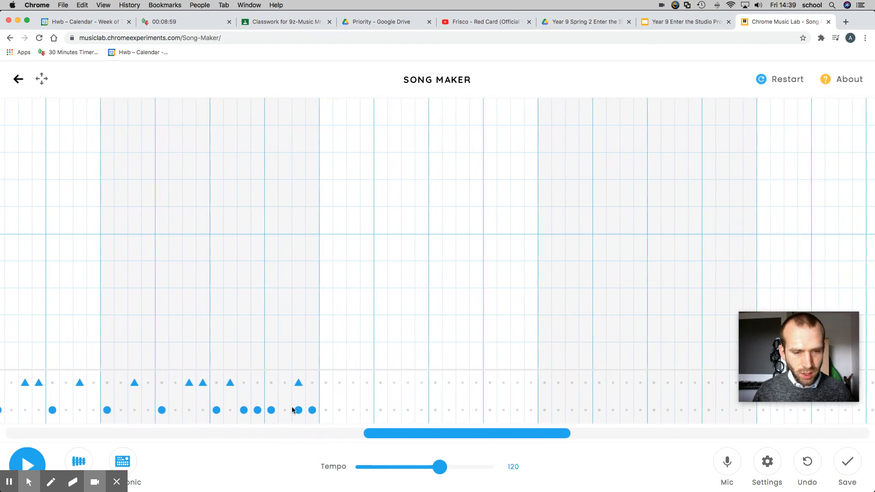
{"action": "scroll", "coordinate": [268, 391], "scroll_direction": "left", "scroll_amount": 8}
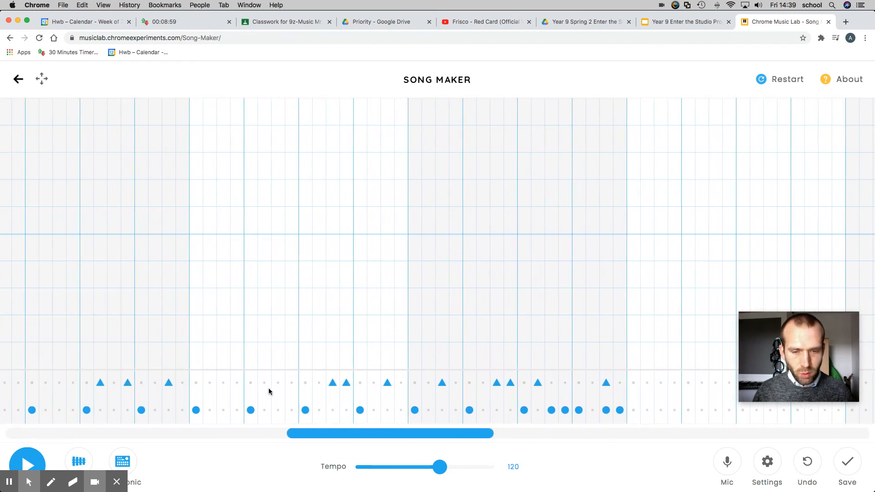
{"action": "left_click", "coordinate": [634, 410]}
{"action": "scroll", "coordinate": [683, 414], "scroll_direction": "right", "scroll_amount": 2}
{"action": "left_click", "coordinate": [628, 410]}
{"action": "left_click", "coordinate": [680, 411]}
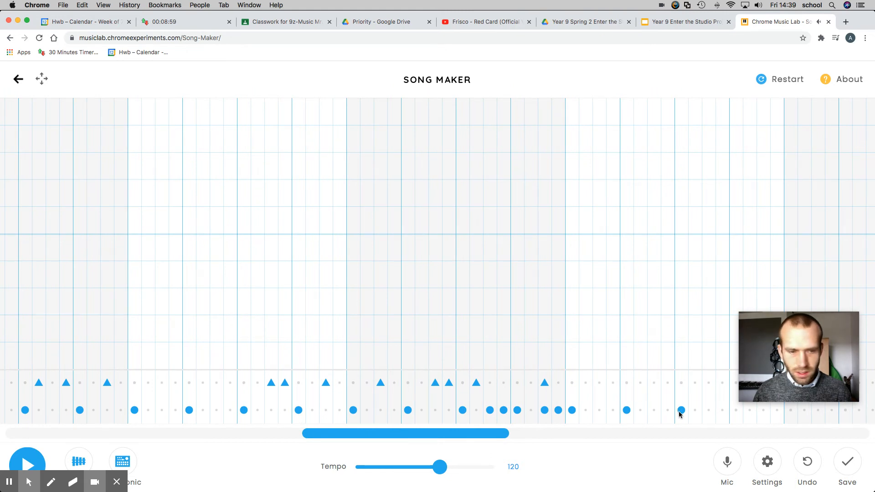
{"action": "scroll", "coordinate": [678, 413], "scroll_direction": "right", "scroll_amount": 6}
{"action": "left_click", "coordinate": [528, 383]}
{"action": "left_click", "coordinate": [542, 383]}
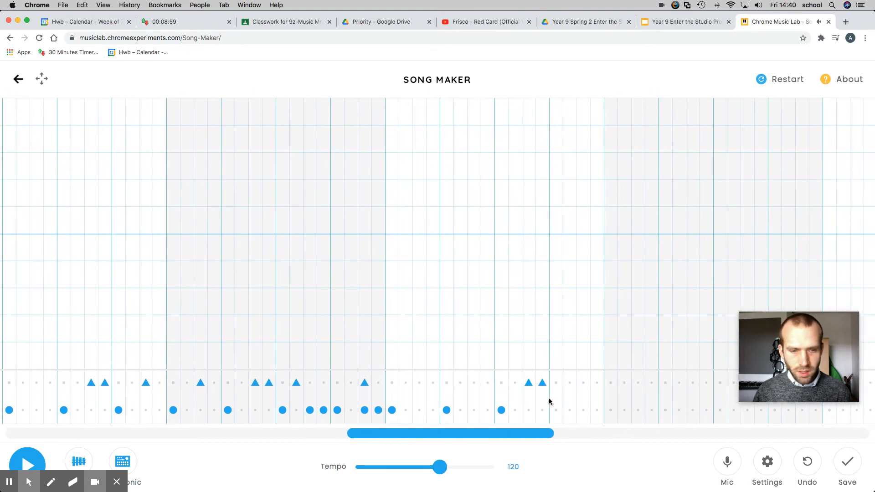
{"action": "left_click", "coordinate": [557, 411]}
{"action": "left_click", "coordinate": [582, 384]}
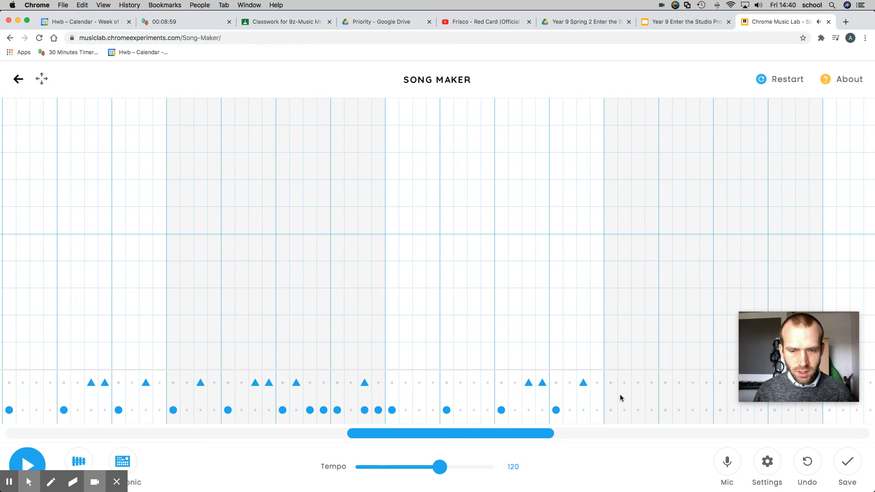
Place circles on beats 1 and 2 of bar 10, with triangles on beat 1's third and beat 2's third and fourth sixteenths.
{"action": "scroll", "coordinate": [618, 397], "scroll_direction": "right", "scroll_amount": 3}
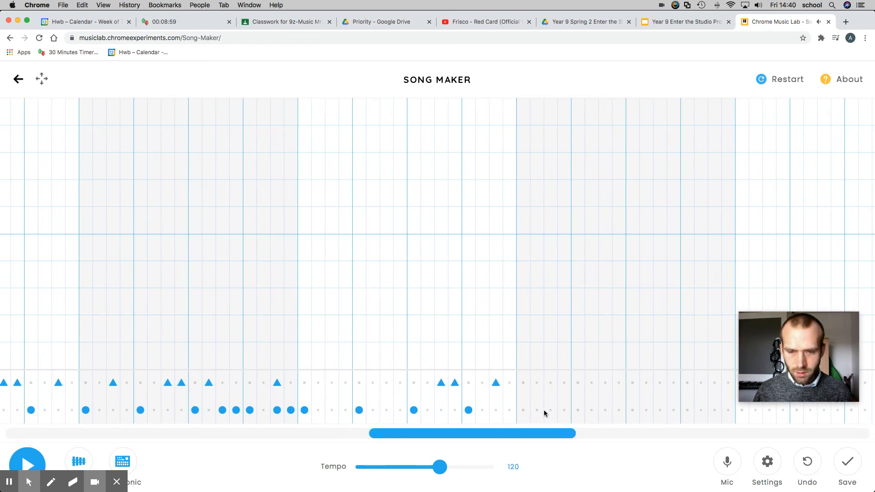
{"action": "left_click", "coordinate": [523, 411]}
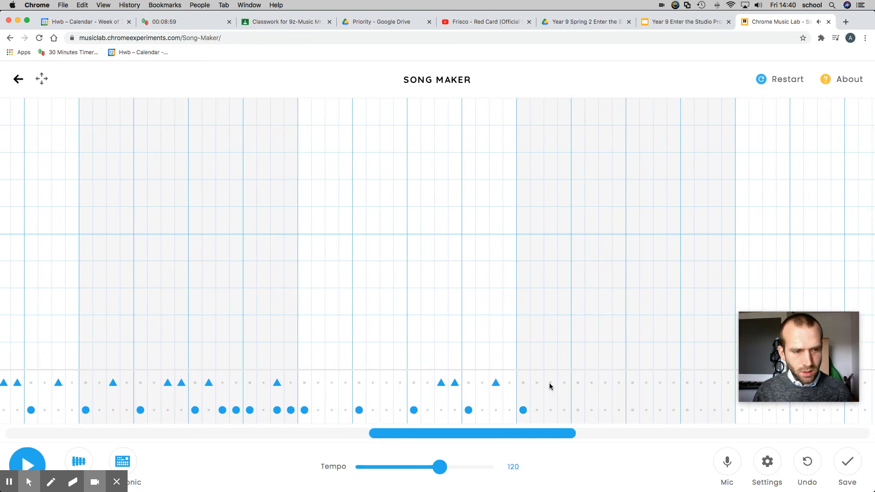
{"action": "left_click", "coordinate": [578, 411]}
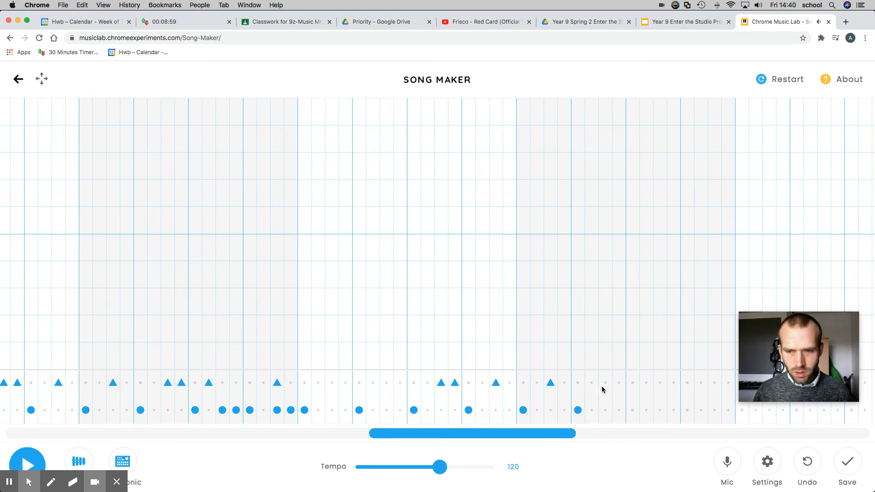
{"action": "left_click", "coordinate": [617, 383]}
{"action": "scroll", "coordinate": [608, 401], "scroll_direction": "right", "scroll_amount": 4}
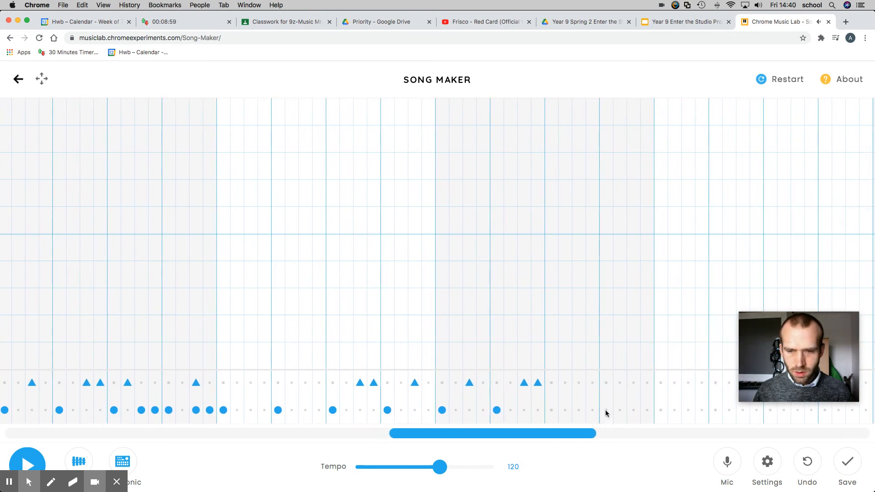
Fill beat 3 of bar 10 with circles on the first, third and fourth sixteenths and a triangle on the second.
{"action": "left_click", "coordinate": [551, 410]}
{"action": "left_click", "coordinate": [565, 383]}
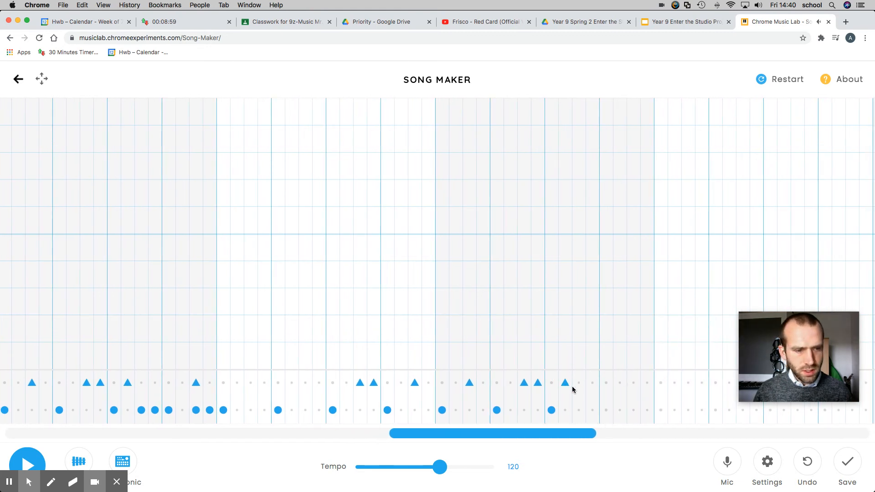
{"action": "scroll", "coordinate": [585, 388], "scroll_direction": "left", "scroll_amount": 1}
{"action": "left_click", "coordinate": [579, 410]}
{"action": "left_click", "coordinate": [594, 410]}
{"action": "scroll", "coordinate": [592, 410], "scroll_direction": "left", "scroll_amount": 2}
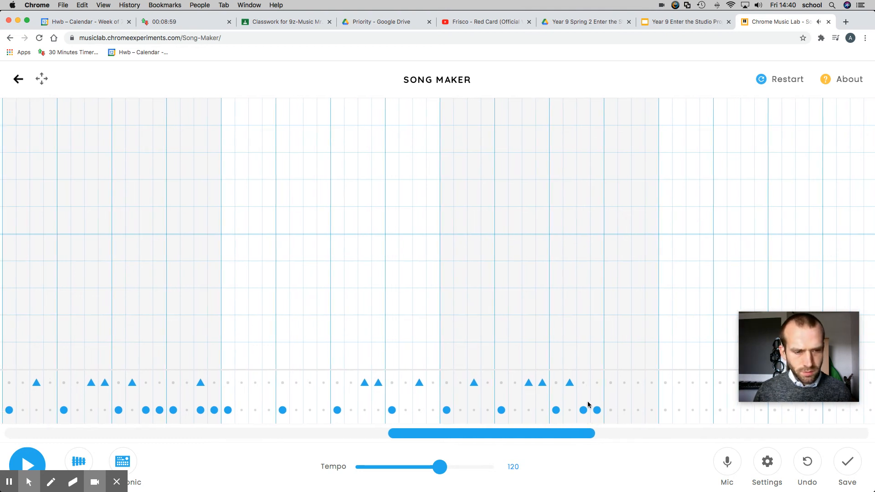
Add a triangle on the third sixteenth of beat 3 in both bar 10 and bar 8.
{"action": "left_click", "coordinate": [584, 383]}
{"action": "left_click", "coordinate": [144, 385]}
Fill beat 4 of bar 10 with circles on the first, third and fourth sixteenths and a triangle on the third.
{"action": "scroll", "coordinate": [603, 403], "scroll_direction": "right", "scroll_amount": 5}
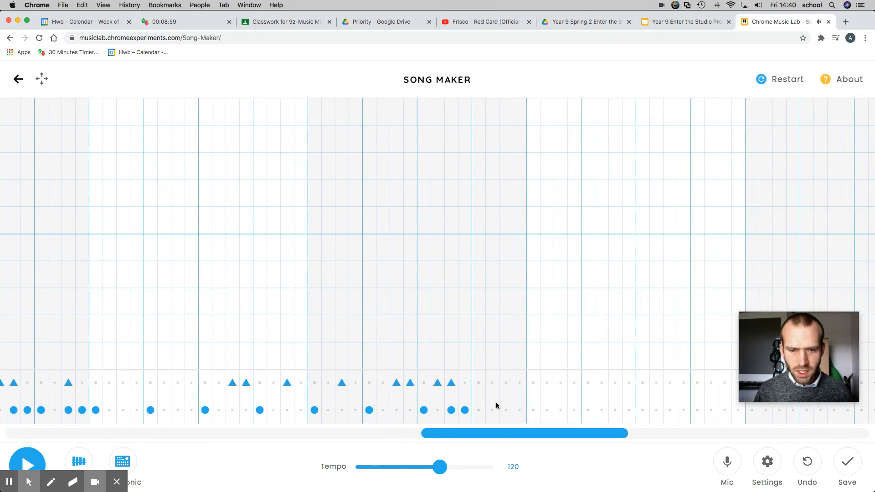
{"action": "scroll", "coordinate": [474, 410], "scroll_direction": "right", "scroll_amount": 1}
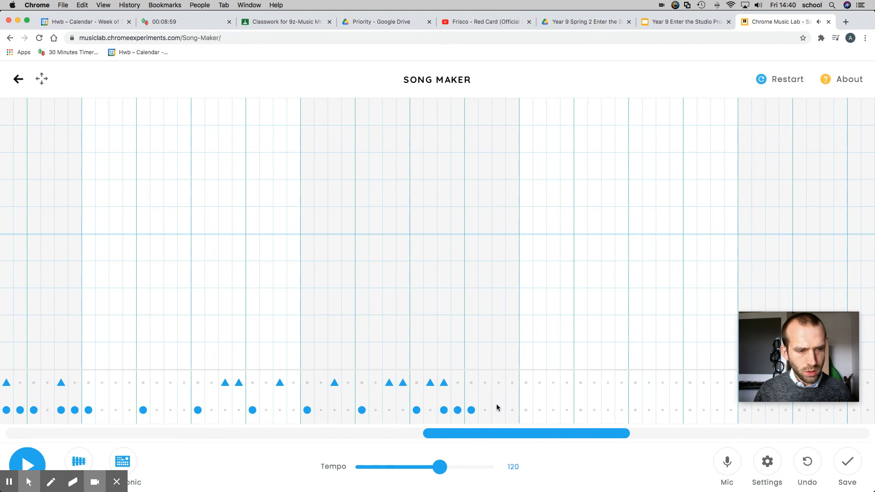
{"action": "left_click", "coordinate": [499, 410]}
{"action": "left_click", "coordinate": [499, 383]}
{"action": "left_click", "coordinate": [513, 410]}
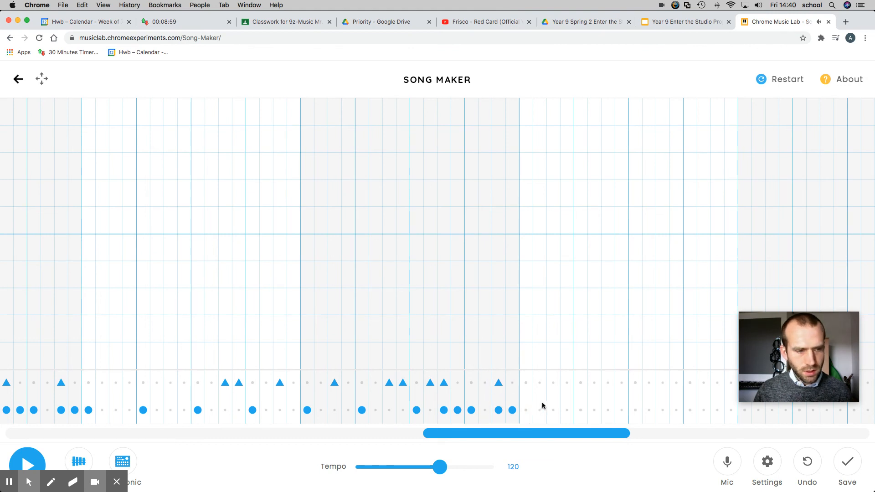
Place circles on all four beats of bar 11, leaving its triangle row empty.
{"action": "scroll", "coordinate": [543, 405], "scroll_direction": "right", "scroll_amount": 2}
{"action": "left_click", "coordinate": [483, 410]}
{"action": "scroll", "coordinate": [542, 410], "scroll_direction": "right", "scroll_amount": 4}
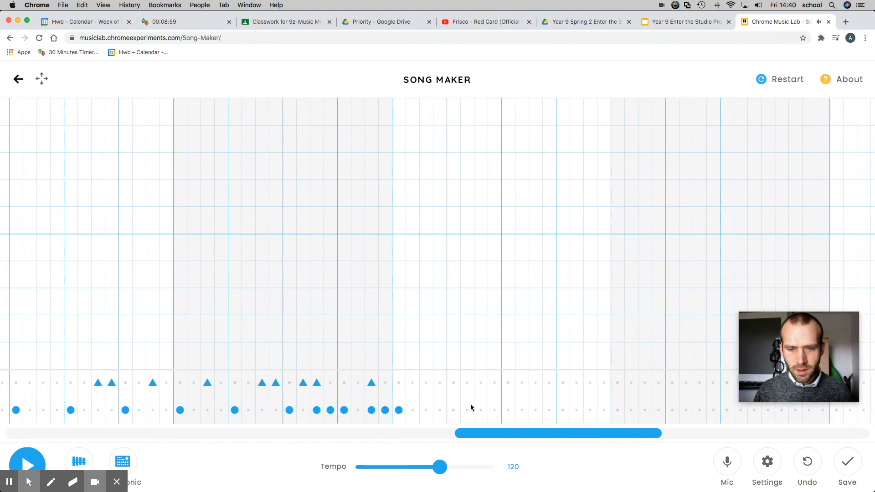
{"action": "left_click", "coordinate": [454, 411]}
{"action": "left_click", "coordinate": [509, 411]}
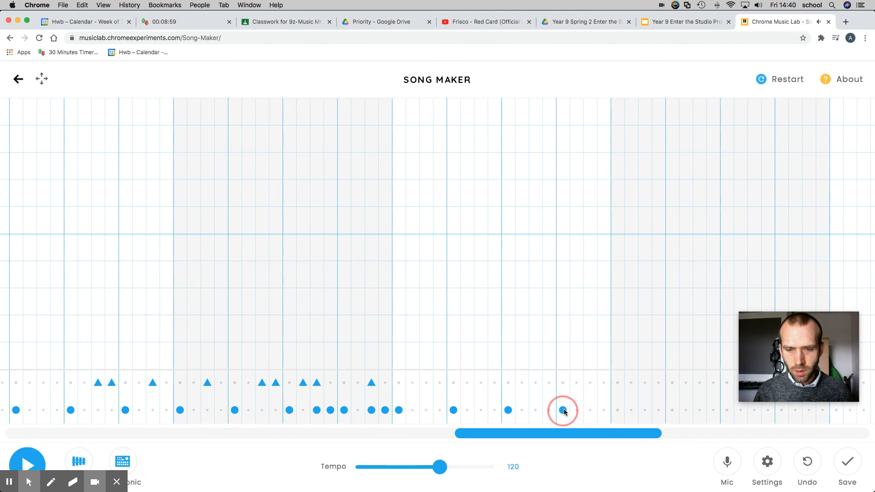
Fill bar 12 with circles on all four beats and a triangle on beat 4's third sixteenth.
{"action": "scroll", "coordinate": [565, 411], "scroll_direction": "right", "scroll_amount": 7}
{"action": "left_click", "coordinate": [582, 410]}
{"action": "left_click", "coordinate": [663, 386]}
Fill bar 13 with circles on all four beats and a triangle on beat 4's third sixteenth.
{"action": "scroll", "coordinate": [656, 392], "scroll_direction": "right", "scroll_amount": 3}
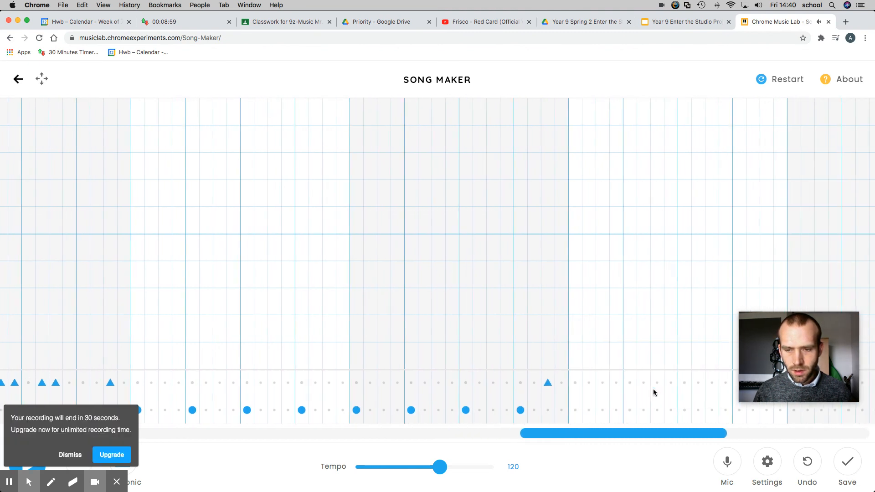
{"action": "left_click", "coordinate": [570, 409]}
{"action": "left_click", "coordinate": [628, 409]}
{"action": "scroll", "coordinate": [627, 409], "scroll_direction": "right", "scroll_amount": 3}
{"action": "left_click", "coordinate": [545, 410]}
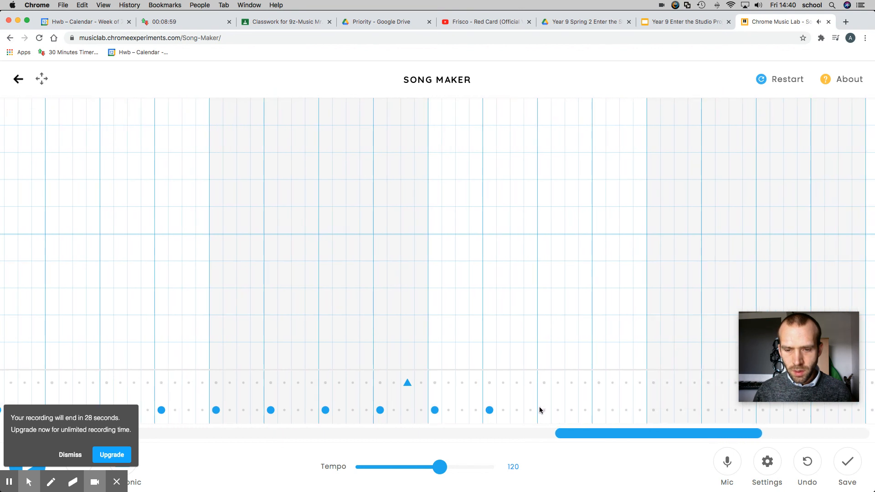
{"action": "left_click", "coordinate": [599, 410]}
{"action": "left_click", "coordinate": [626, 383]}
Place circles on all four beats of bar 14 without any triangles.
{"action": "scroll", "coordinate": [593, 389], "scroll_direction": "right", "scroll_amount": 2}
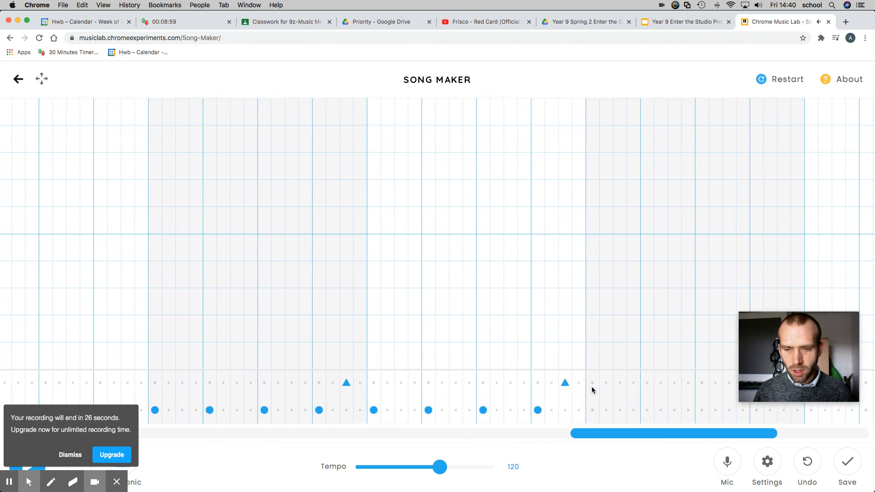
{"action": "left_click", "coordinate": [589, 410]}
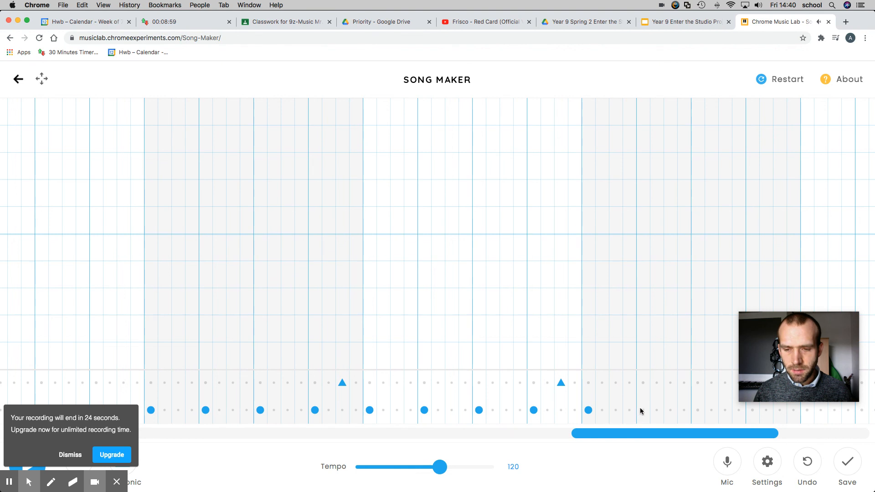
{"action": "left_click", "coordinate": [643, 410]}
{"action": "scroll", "coordinate": [584, 401], "scroll_direction": "right", "scroll_amount": 3}
{"action": "left_click", "coordinate": [589, 410]}
{"action": "left_click", "coordinate": [643, 411]}
Place circles on all four beats of bar 15 without any triangles.
{"action": "scroll", "coordinate": [641, 410], "scroll_direction": "right", "scroll_amount": 4}
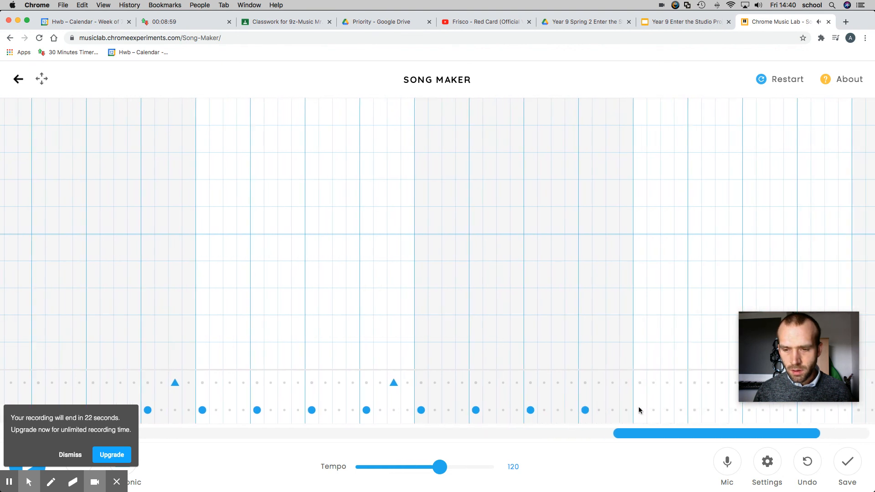
{"action": "left_click", "coordinate": [532, 410]}
{"action": "left_click", "coordinate": [587, 410]}
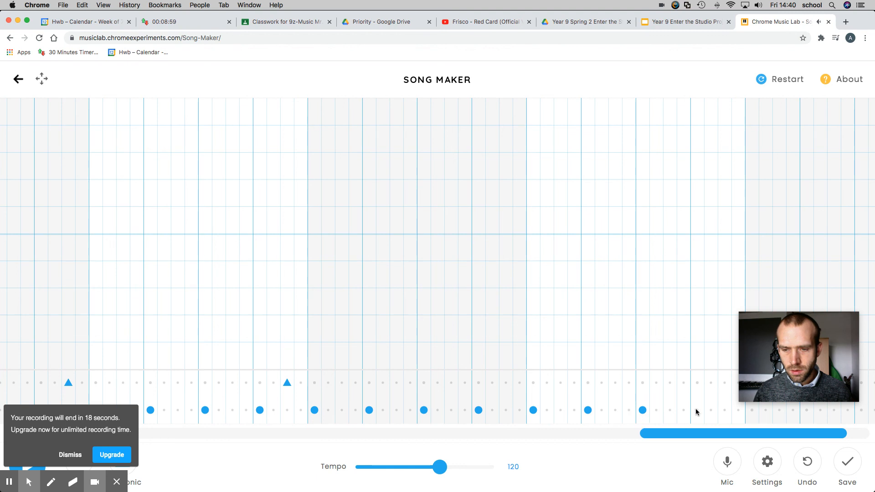
{"action": "left_click", "coordinate": [697, 410]}
Place circles on beats 1, 2 and 3 of bar 16, the song's last bar.
{"action": "scroll", "coordinate": [638, 405], "scroll_direction": "right", "scroll_amount": 3}
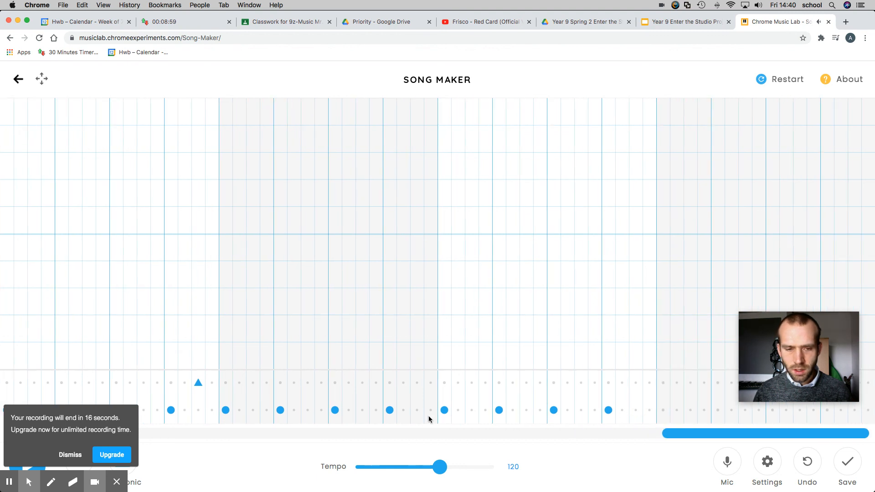
{"action": "left_click", "coordinate": [663, 410]}
{"action": "left_click", "coordinate": [718, 410]}
{"action": "left_click", "coordinate": [772, 410]}
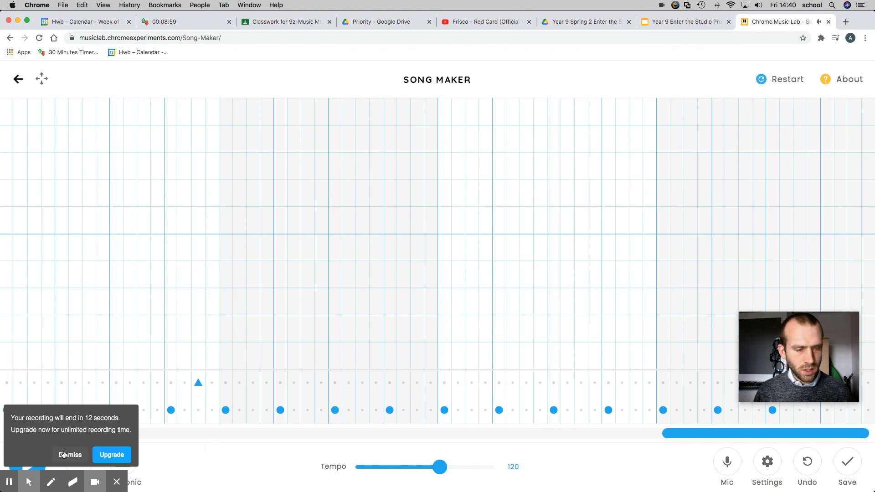